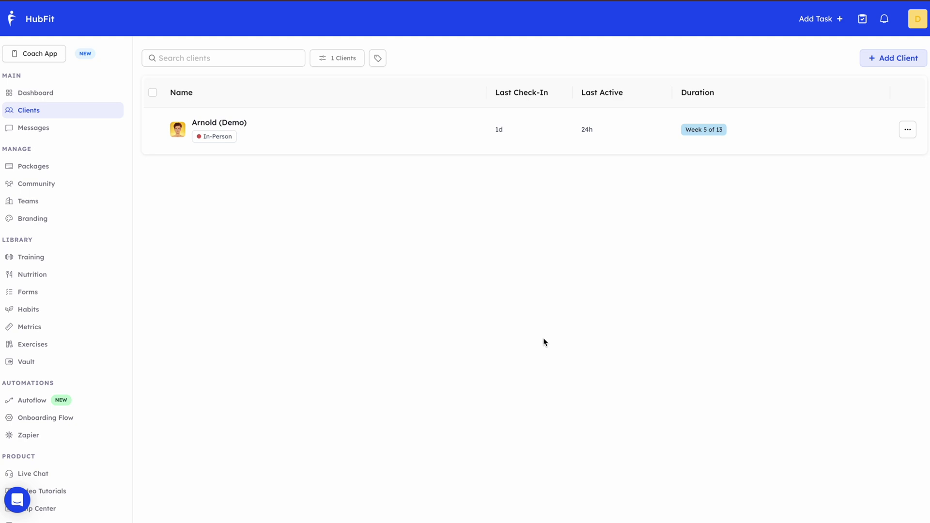
Open the demo client's profile and show its Autoflow calendar for March 2025.
{"action": "left_click", "coordinate": [312, 132]}
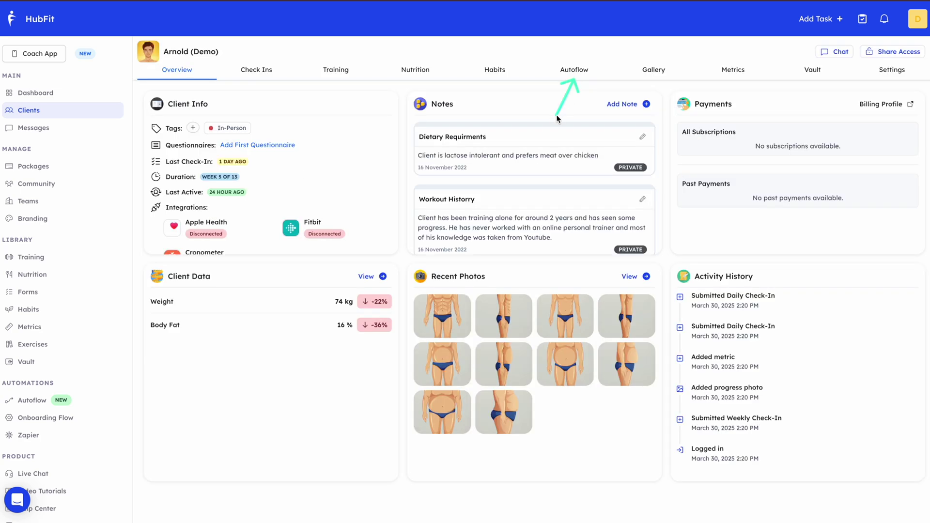
{"action": "left_click", "coordinate": [571, 76]}
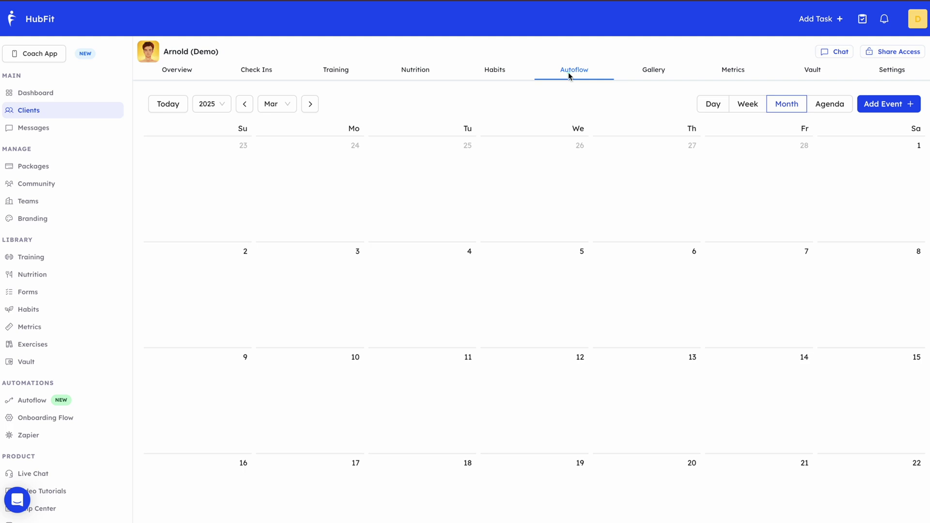
{"action": "mouse_move", "coordinate": [141, 82]}
{"action": "left_mouse_down"}
{"action": "mouse_move", "coordinate": [347, 131]}
{"action": "mouse_move", "coordinate": [351, 124]}
{"action": "left_mouse_up"}
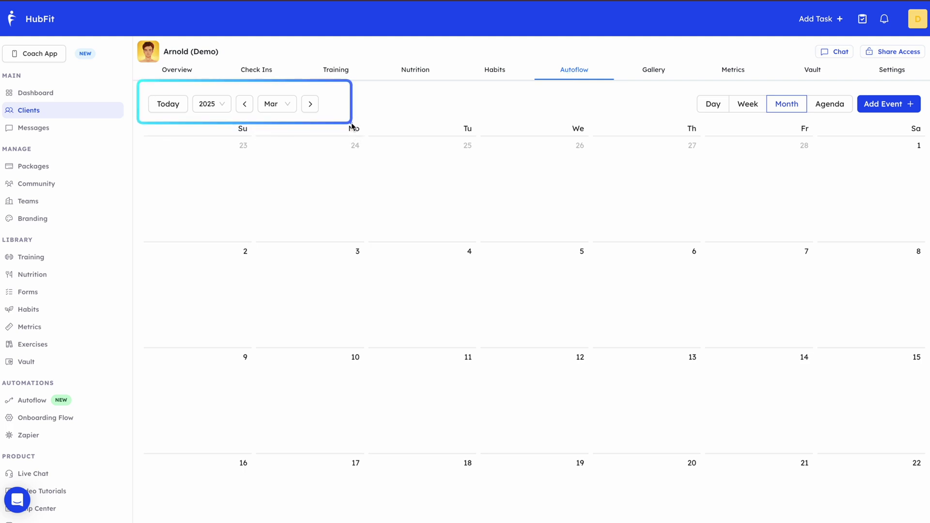
{"action": "mouse_move", "coordinate": [681, 87]}
{"action": "left_mouse_down"}
{"action": "mouse_move", "coordinate": [857, 129]}
{"action": "mouse_move", "coordinate": [853, 119]}
{"action": "left_mouse_up"}
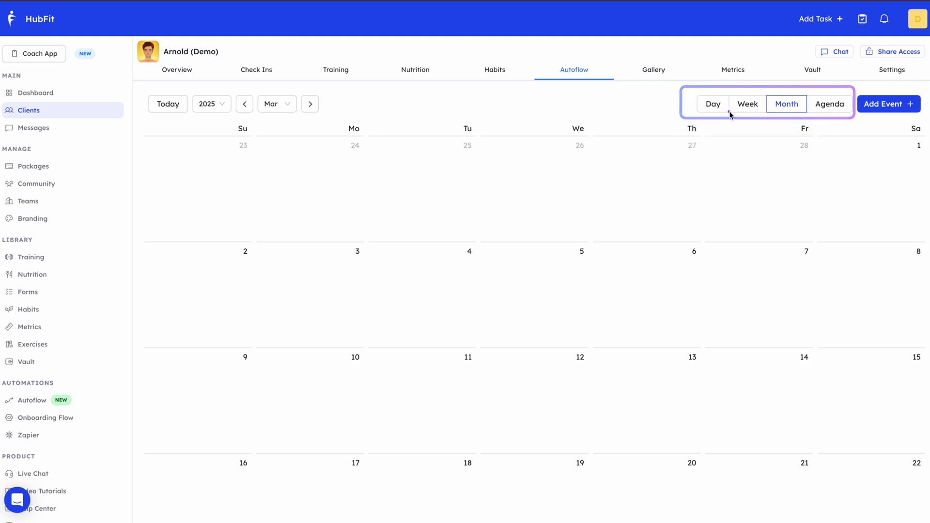
{"action": "mouse_move", "coordinate": [847, 87]}
{"action": "left_mouse_down"}
{"action": "mouse_move", "coordinate": [917, 116]}
{"action": "mouse_move", "coordinate": [923, 127]}
{"action": "left_mouse_up"}
Start adding a new Autoflow event to the demo client's calendar.
{"action": "left_click", "coordinate": [886, 105]}
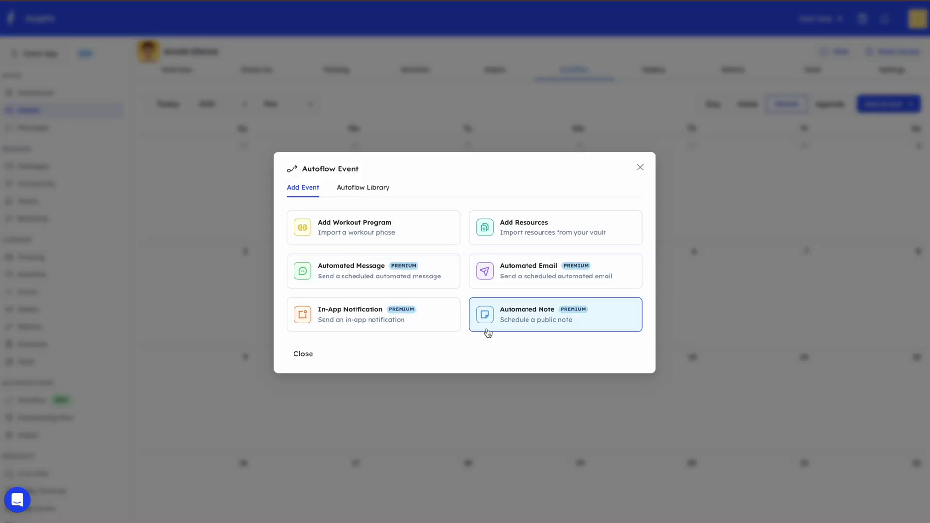
{"action": "left_click", "coordinate": [394, 231]}
{"action": "left_click_drag", "start_coordinate": [288, 200], "coordinate": [405, 270]}
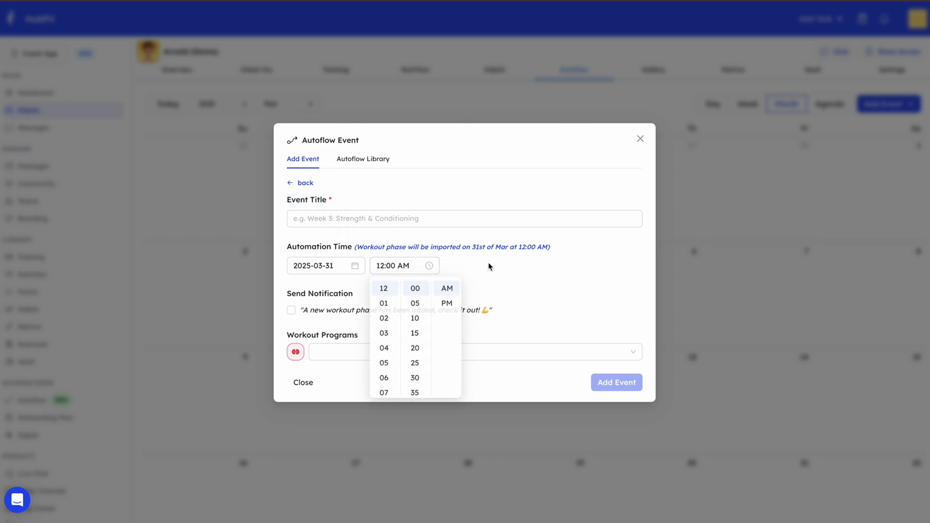
{"action": "left_click", "coordinate": [451, 272]}
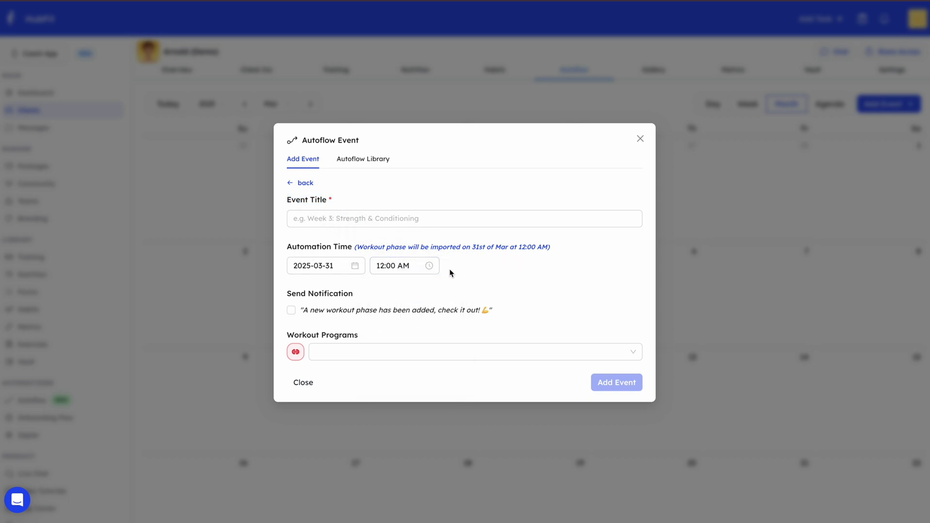
{"action": "left_click", "coordinate": [354, 267]}
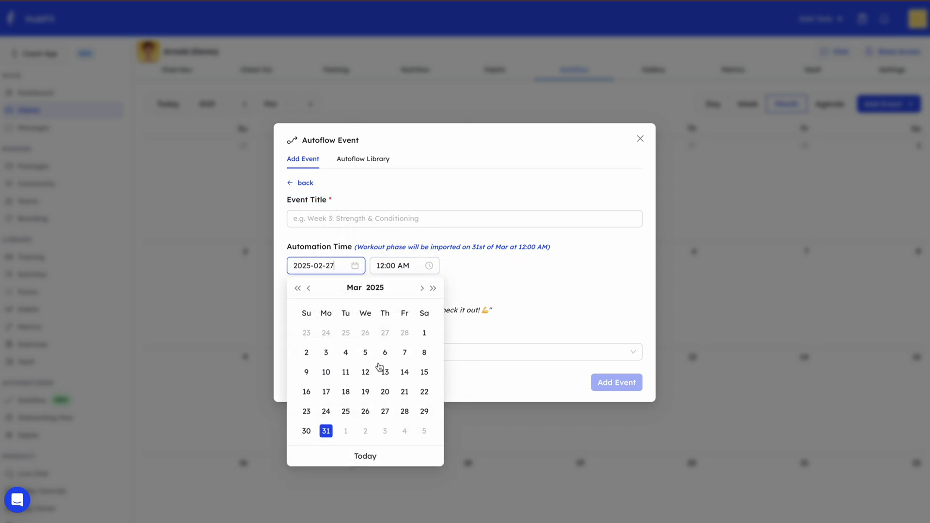
{"action": "left_click", "coordinate": [423, 289]}
{"action": "left_click", "coordinate": [326, 354]}
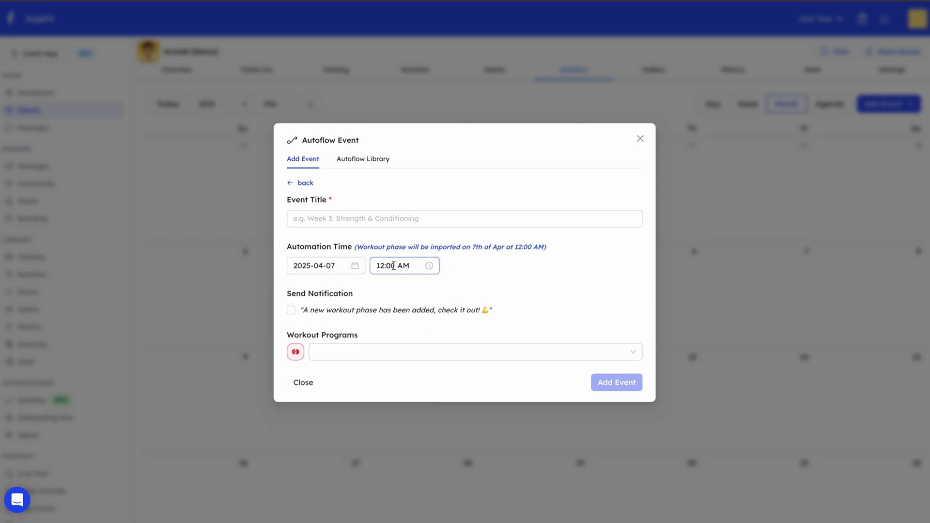
{"action": "left_click_drag", "start_coordinate": [502, 310], "coordinate": [290, 296]}
{"action": "left_click", "coordinate": [292, 310]}
{"action": "left_click", "coordinate": [387, 353]}
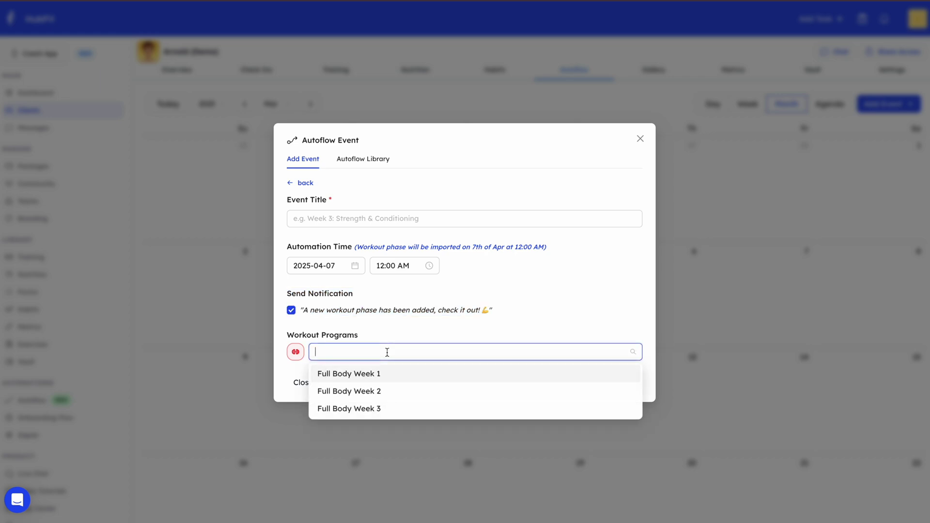
{"action": "left_click", "coordinate": [391, 382]}
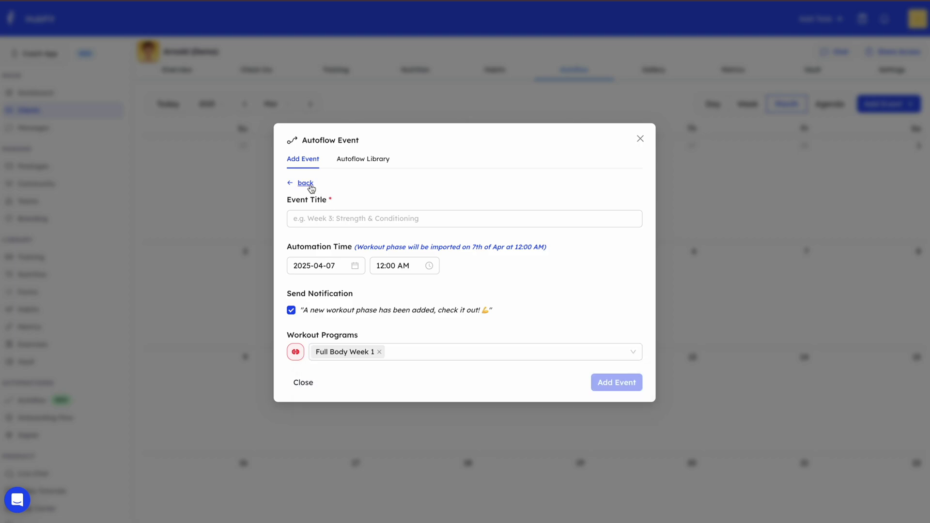
{"action": "left_click", "coordinate": [306, 183]}
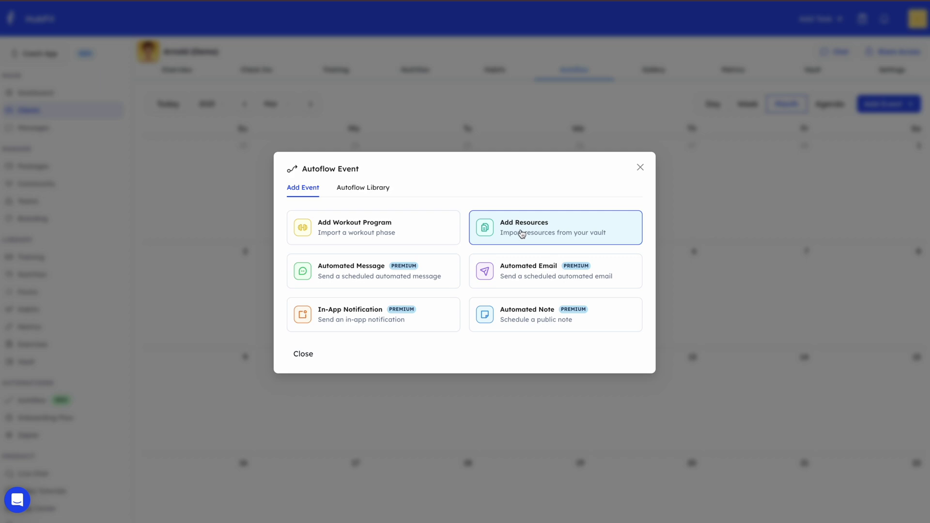
{"action": "left_click", "coordinate": [522, 235]}
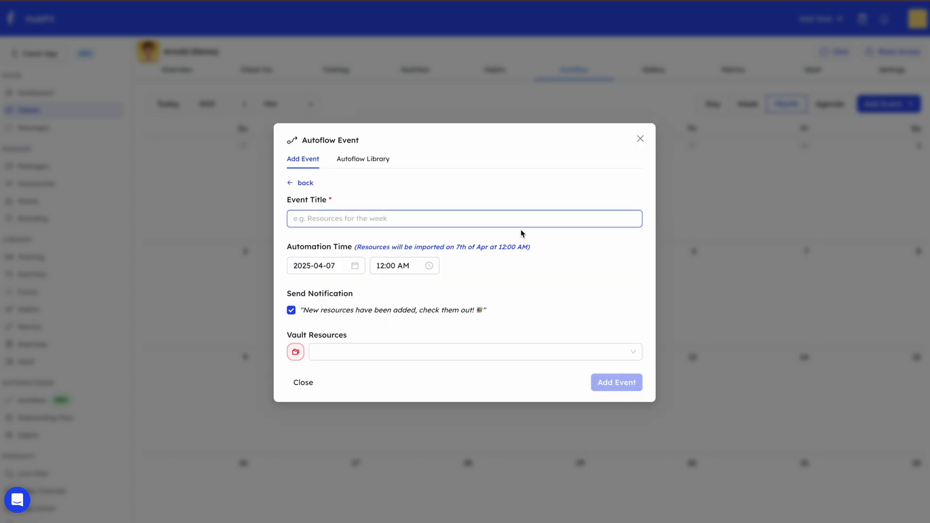
{"action": "left_click_drag", "start_coordinate": [286, 199], "coordinate": [501, 309]}
{"action": "left_click", "coordinate": [501, 305]}
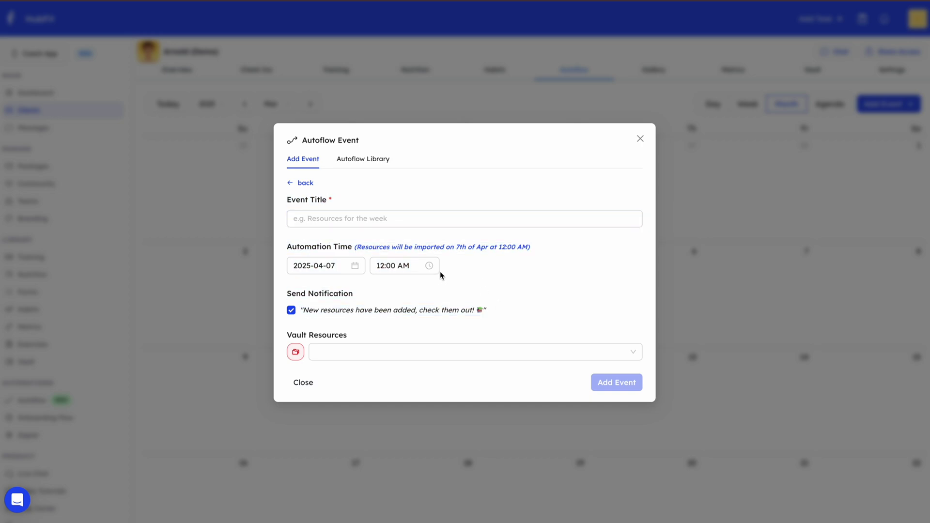
{"action": "left_click_drag", "start_coordinate": [440, 271], "coordinate": [277, 252]}
{"action": "left_click", "coordinate": [351, 348]}
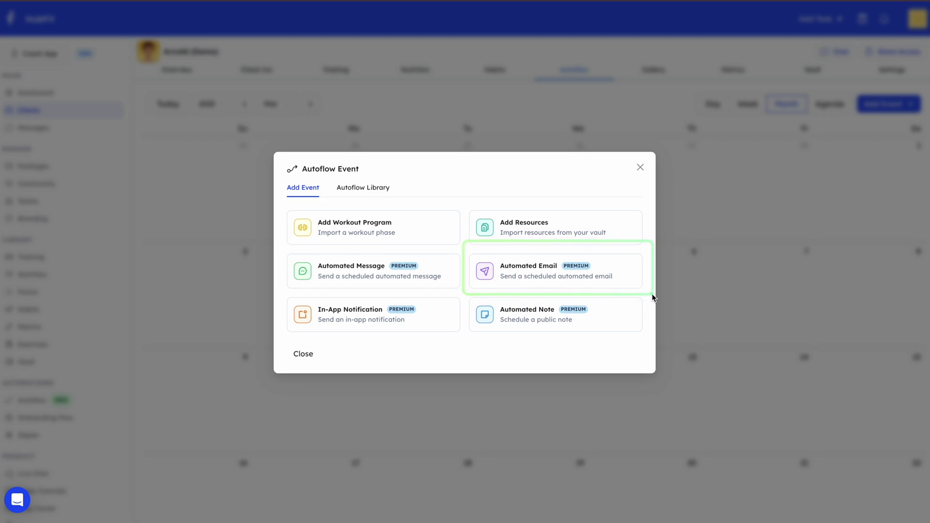
{"action": "left_click", "coordinate": [545, 274]}
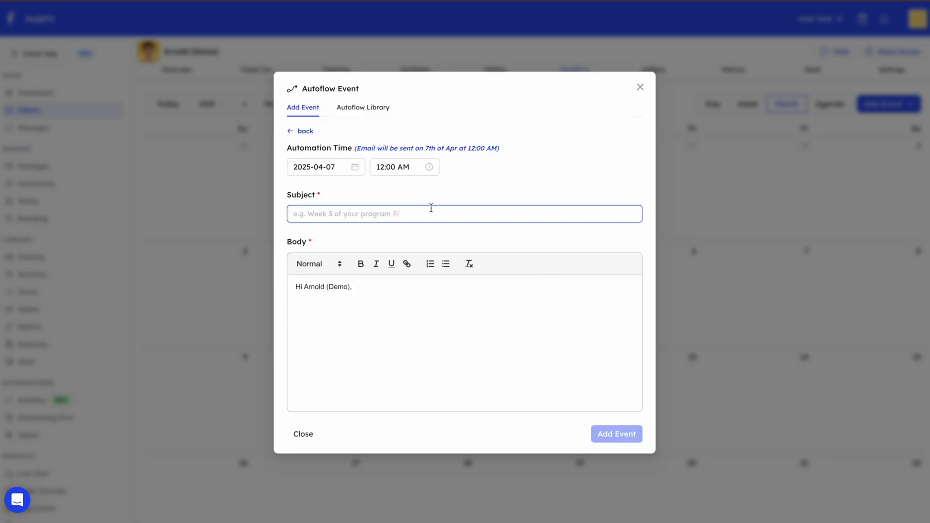
{"action": "left_click_drag", "start_coordinate": [423, 312], "coordinate": [276, 276]}
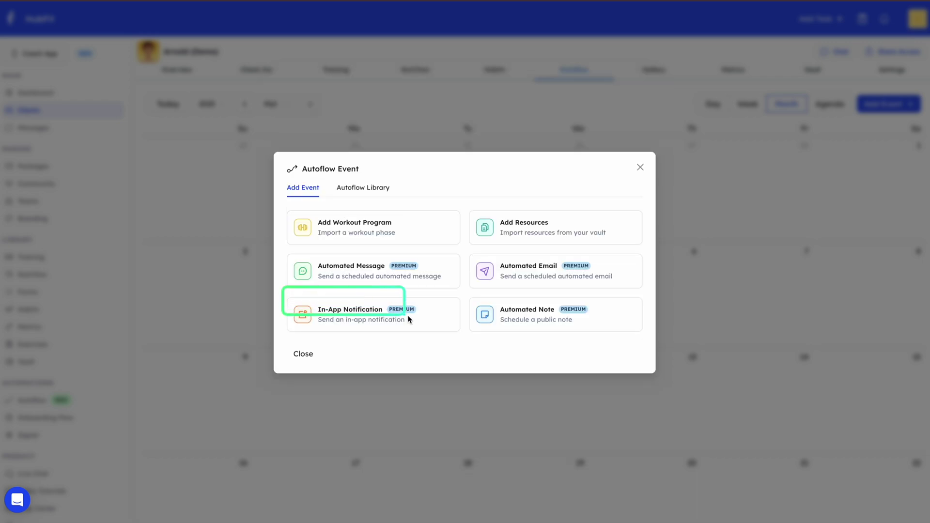
{"action": "left_click", "coordinate": [455, 329]}
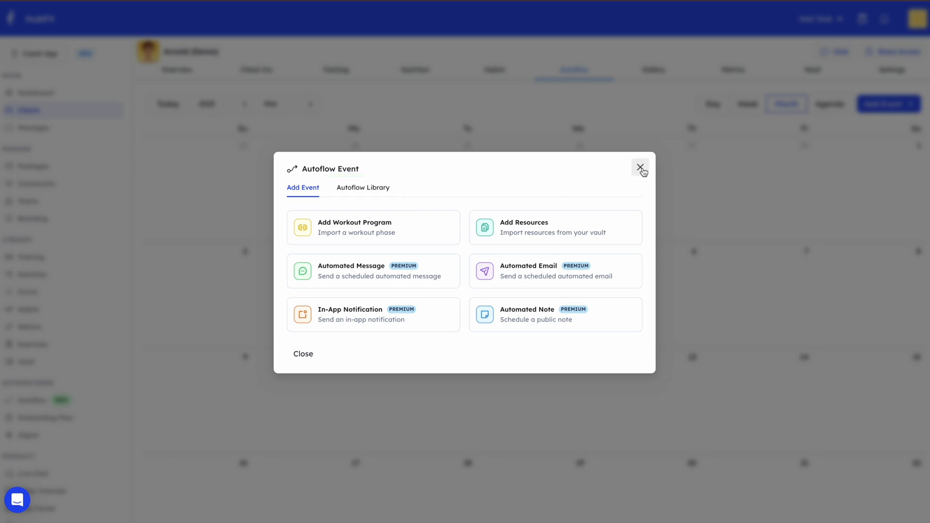
Add a 'week 1' workout program event using Full Body Week 1 on 1 April 2025.
{"action": "left_click", "coordinate": [417, 226]}
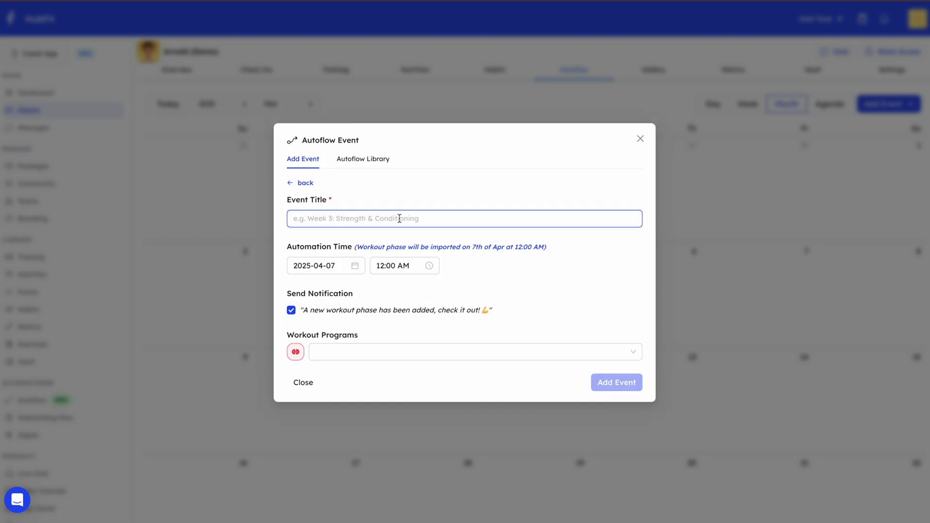
{"action": "type", "text": "week 1"}
{"action": "left_click", "coordinate": [395, 348]}
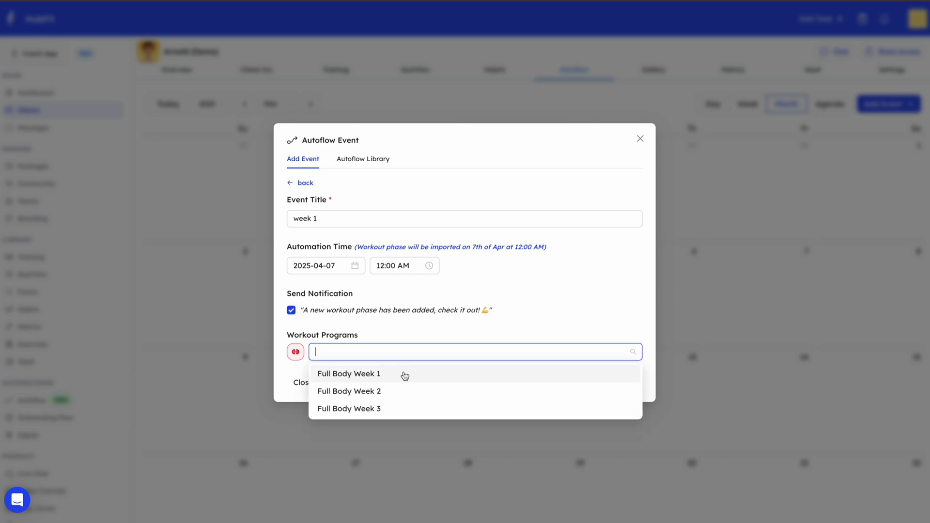
{"action": "left_click", "coordinate": [404, 375]}
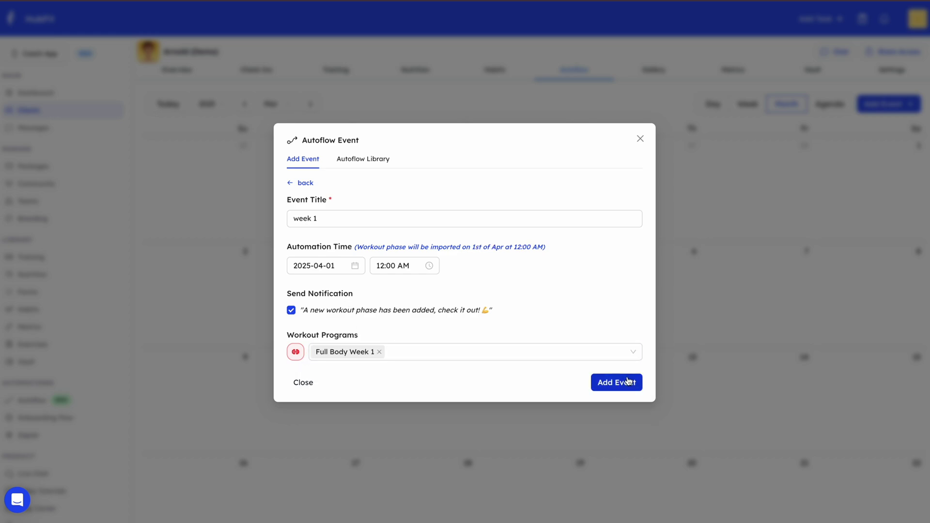
{"action": "left_click", "coordinate": [614, 382]}
{"action": "left_click", "coordinate": [310, 104]}
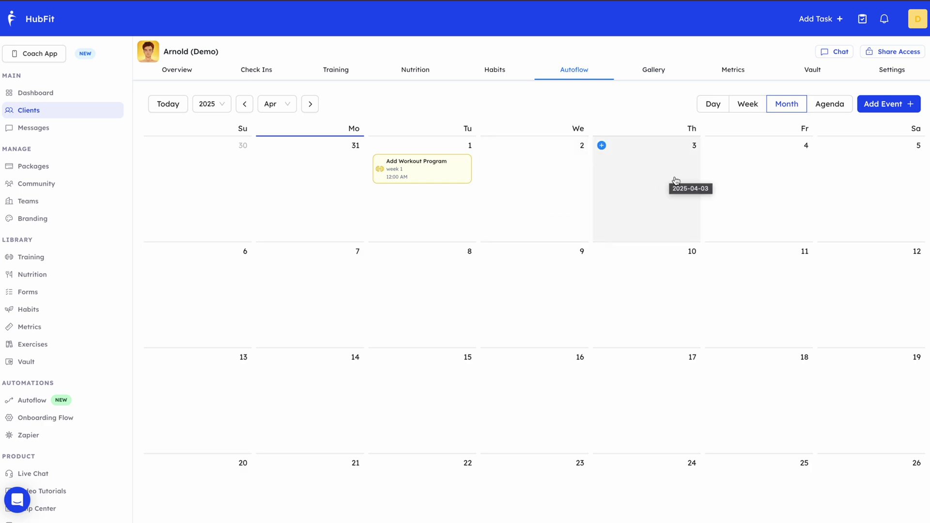
Add an in-app notification 'Checkin reminder' reading 'Dont forget to fill in checkins' on 3 April 2025.
{"action": "left_click", "coordinate": [642, 176]}
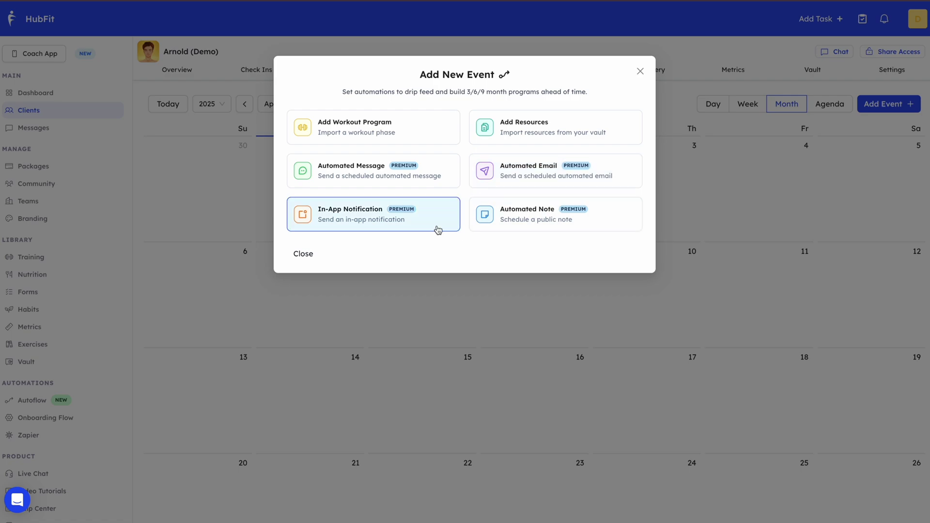
{"action": "left_click", "coordinate": [438, 228]}
{"action": "type", "text": "Ch"}
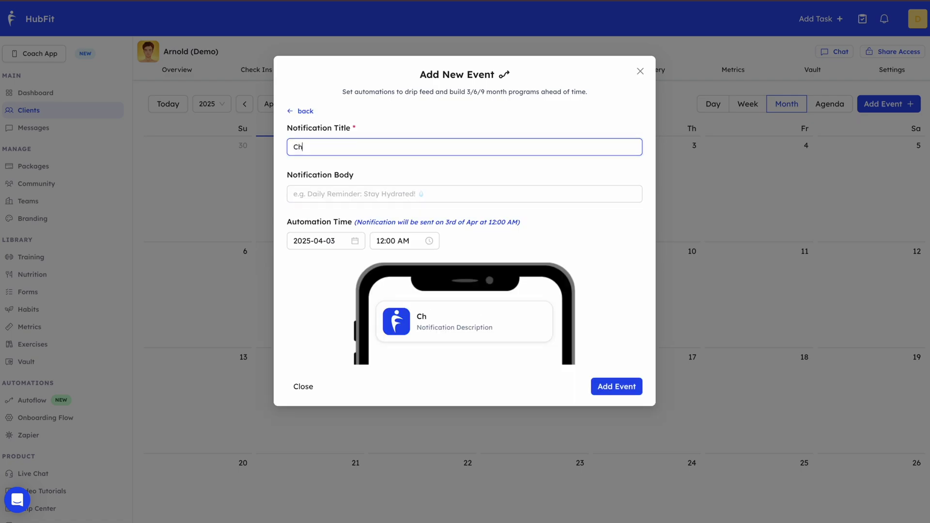
{"action": "type", "text": "eckin reminder"}
{"action": "key", "text": "Tab"}
{"action": "type", "text": "Dont forget to fill in checkins"}
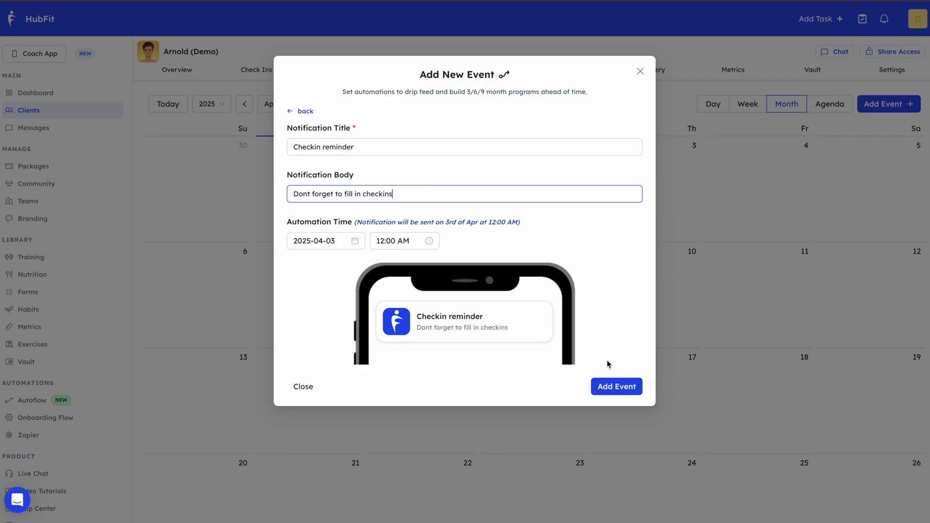
{"action": "left_click", "coordinate": [613, 386]}
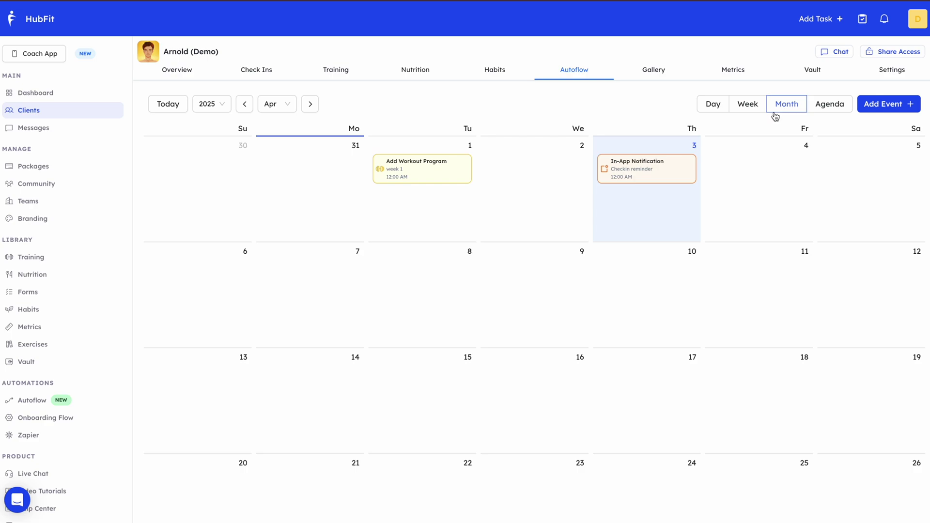
{"action": "left_click", "coordinate": [751, 110]}
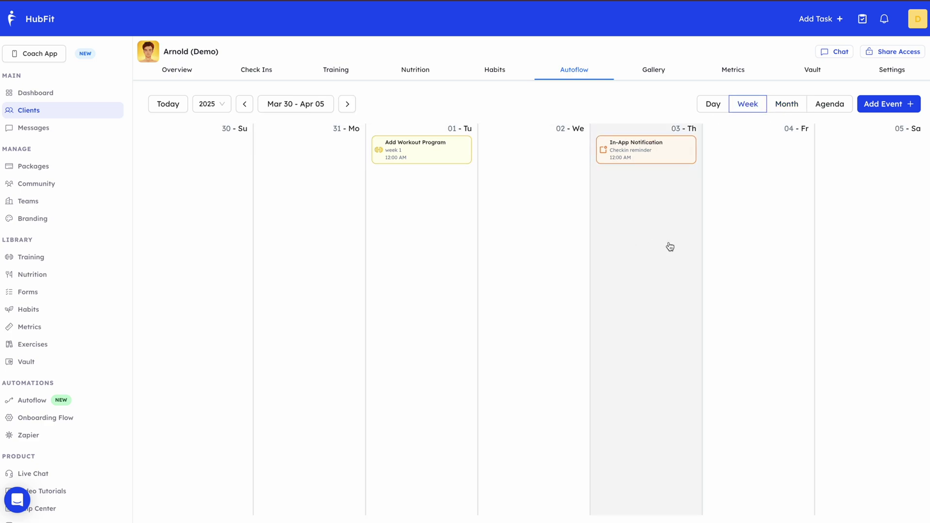
Check April in day and month views, then go to the Autoflow flows list.
{"action": "left_click", "coordinate": [709, 105]}
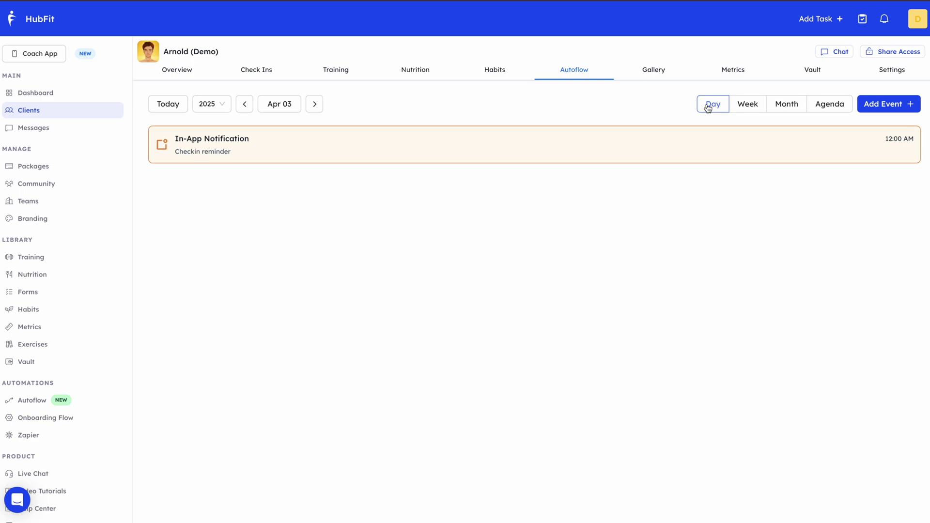
{"action": "left_click", "coordinate": [787, 104]}
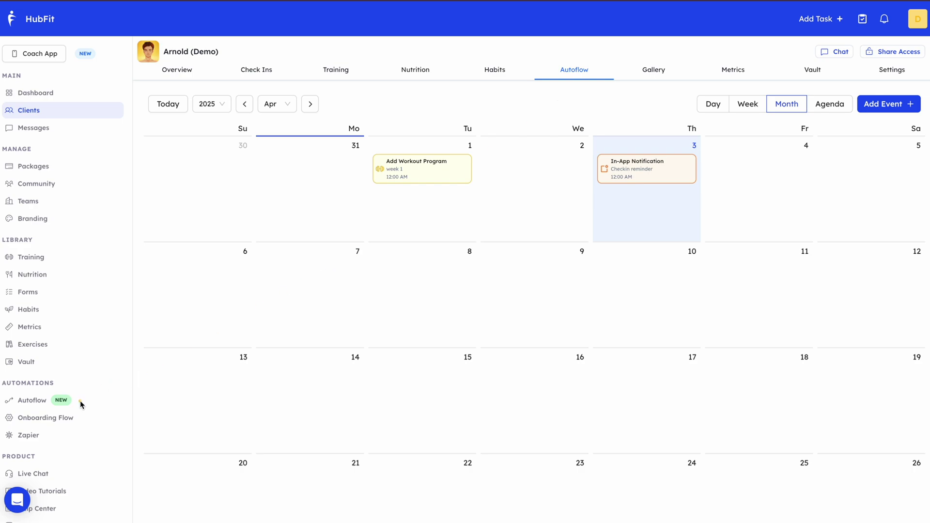
{"action": "left_click", "coordinate": [105, 403]}
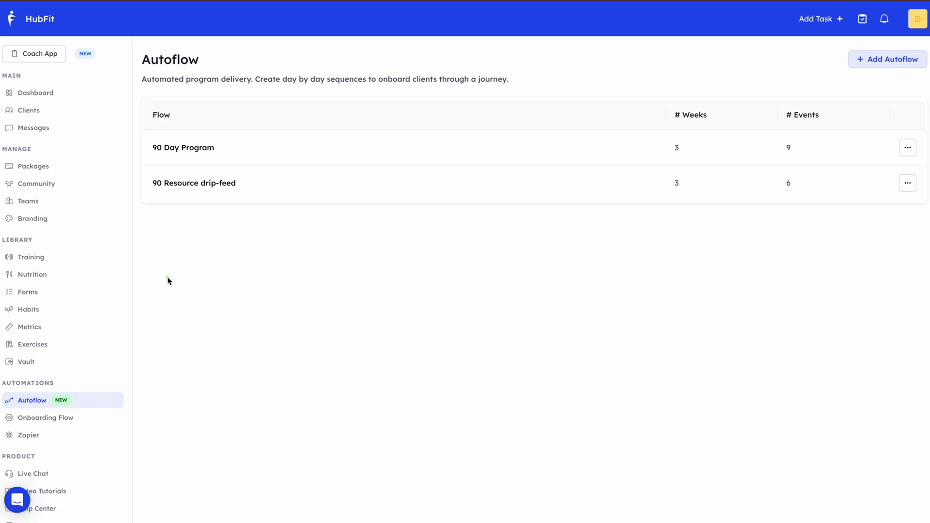
Look over the 90 Day Program and 90 Resource drip-feed flows, then open 90 Day Program.
{"action": "left_click_drag", "start_coordinate": [143, 97], "coordinate": [774, 225]}
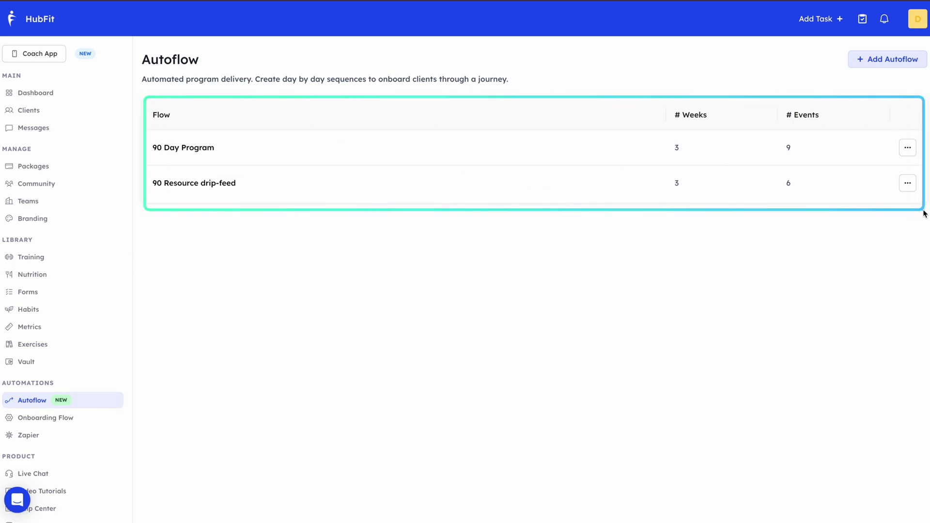
{"action": "left_click_drag", "start_coordinate": [149, 134], "coordinate": [761, 173]}
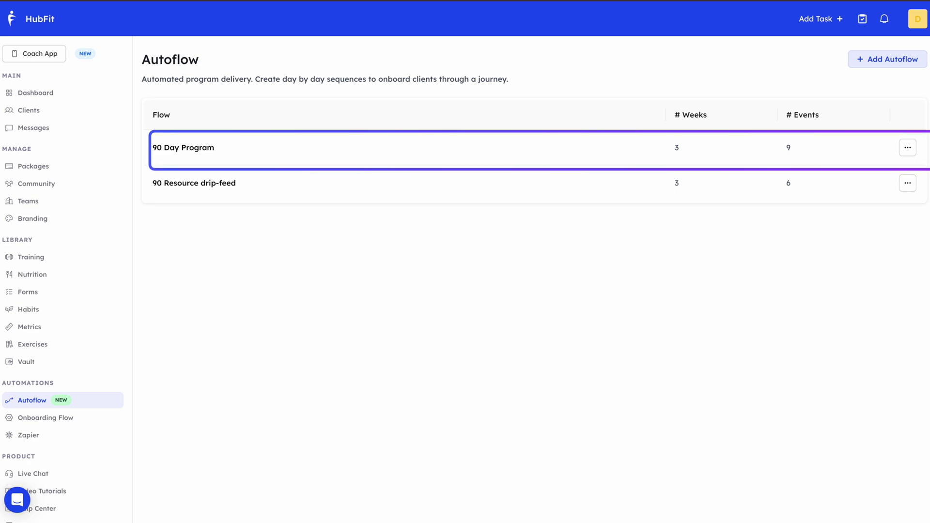
{"action": "left_click_drag", "start_coordinate": [657, 137], "coordinate": [704, 165]}
{"action": "left_click_drag", "start_coordinate": [777, 134], "coordinate": [805, 158]}
{"action": "mouse_move", "coordinate": [143, 173]}
{"action": "left_mouse_down"}
{"action": "mouse_move", "coordinate": [685, 216]}
{"action": "mouse_move", "coordinate": [743, 199]}
{"action": "mouse_move", "coordinate": [810, 202]}
{"action": "left_mouse_up"}
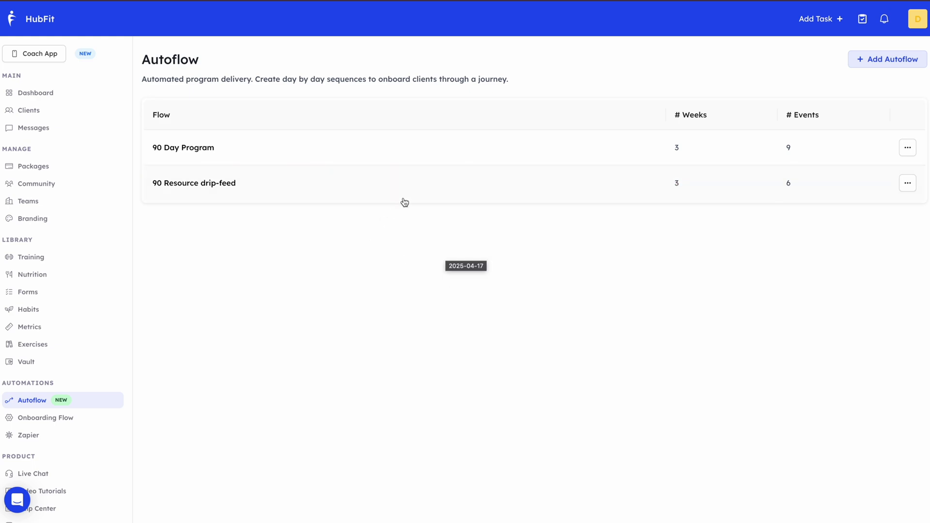
{"action": "left_click", "coordinate": [395, 154]}
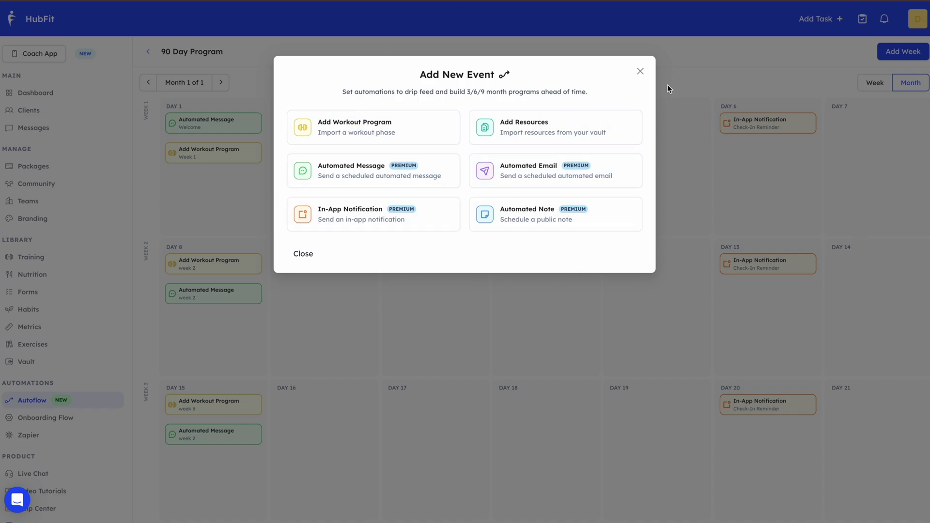
Close the event chooser and add week 4 (Days 22–28), checking week and month views.
{"action": "left_click", "coordinate": [641, 72]}
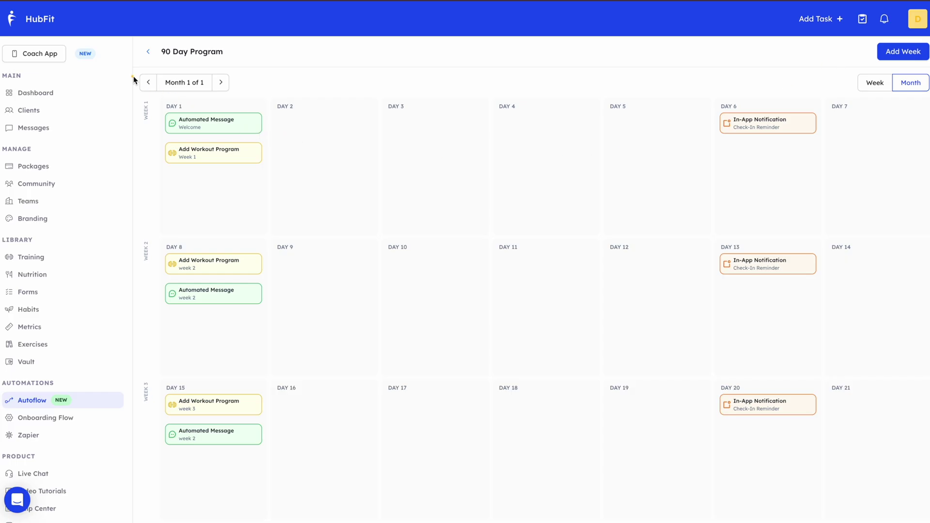
{"action": "left_click", "coordinate": [892, 51]}
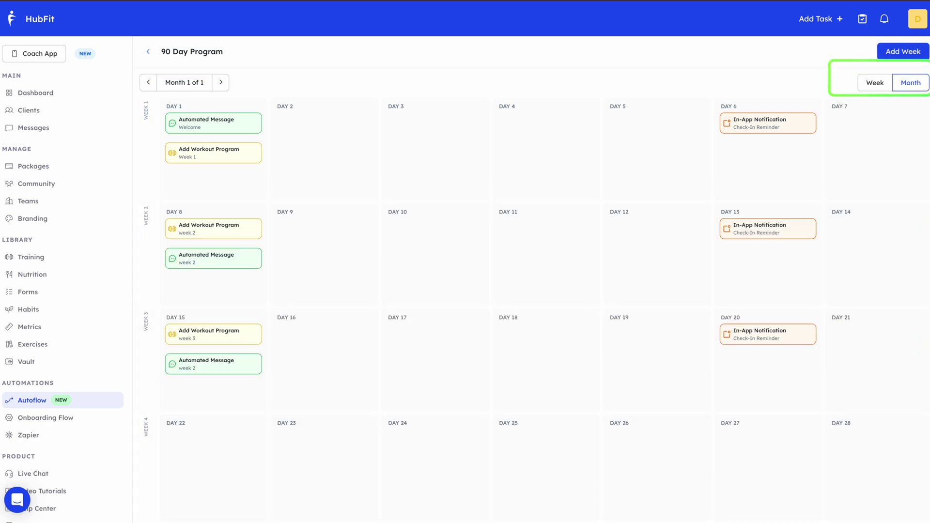
{"action": "left_click", "coordinate": [885, 84]}
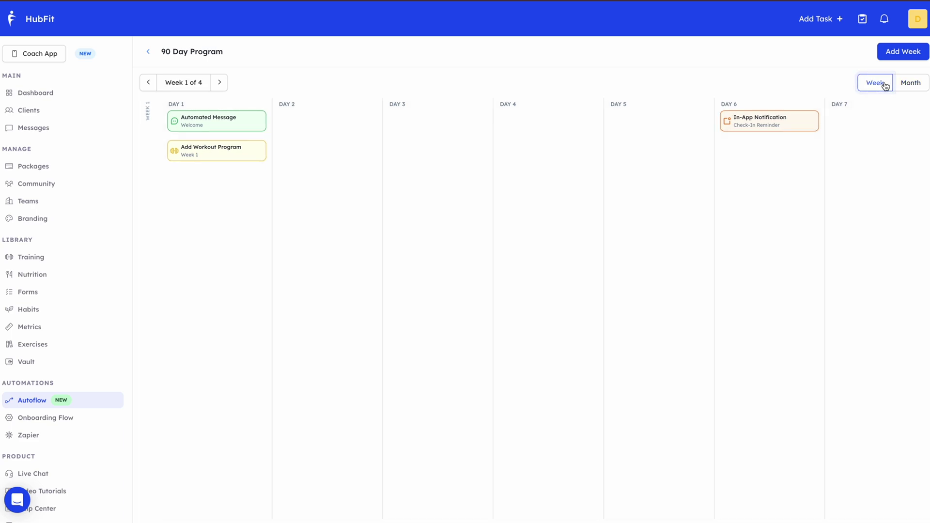
{"action": "left_click", "coordinate": [910, 86]}
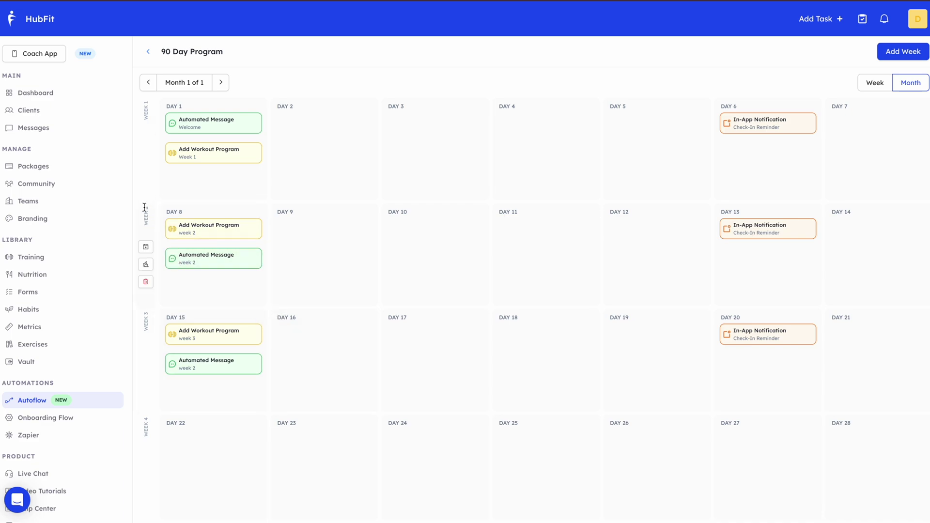
Insert an empty week after week 2, then delete that week again.
{"action": "left_click", "coordinate": [146, 247]}
{"action": "left_click", "coordinate": [573, 127]}
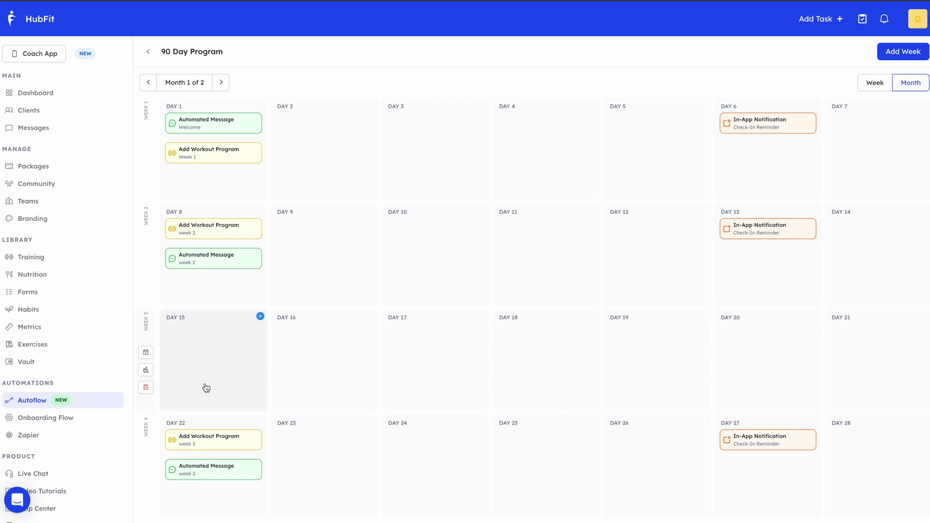
{"action": "left_click", "coordinate": [146, 388]}
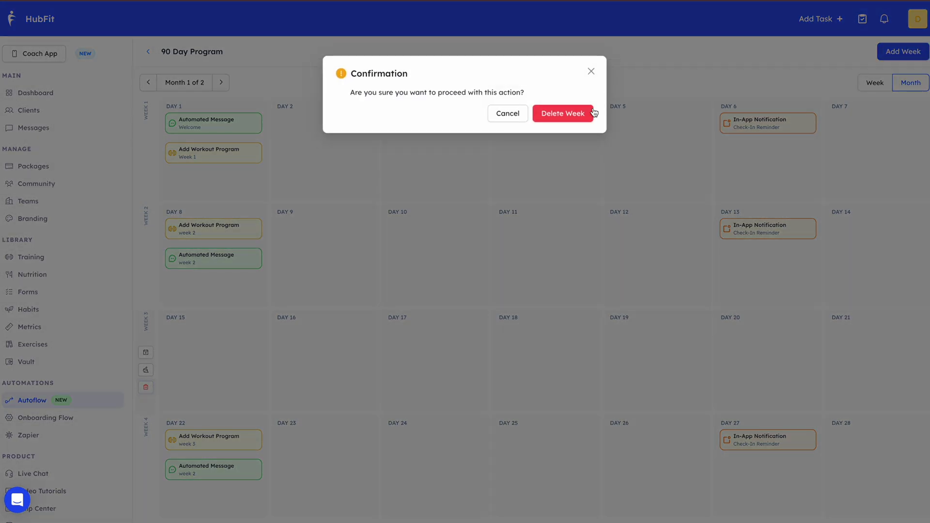
{"action": "left_click", "coordinate": [580, 115]}
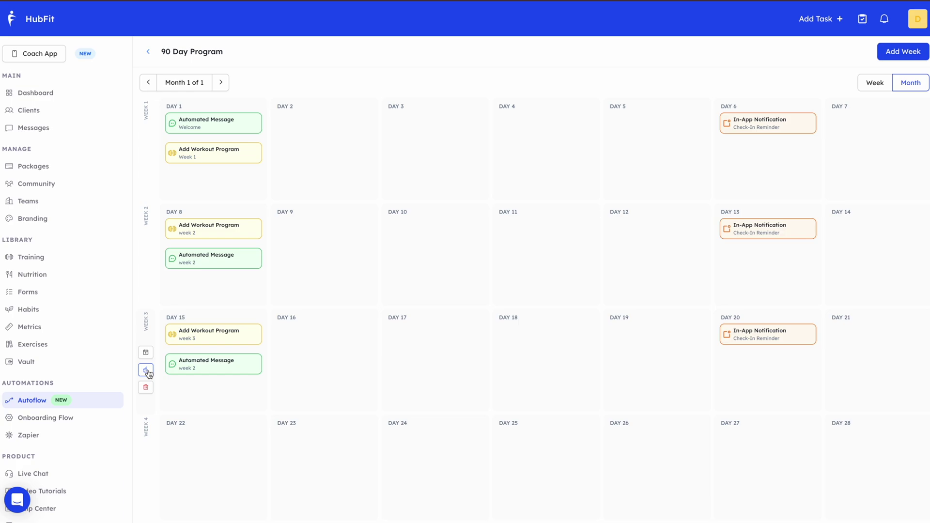
Start clearing week 3 but cancel, then go back to the Autoflow flows list.
{"action": "left_click", "coordinate": [146, 370]}
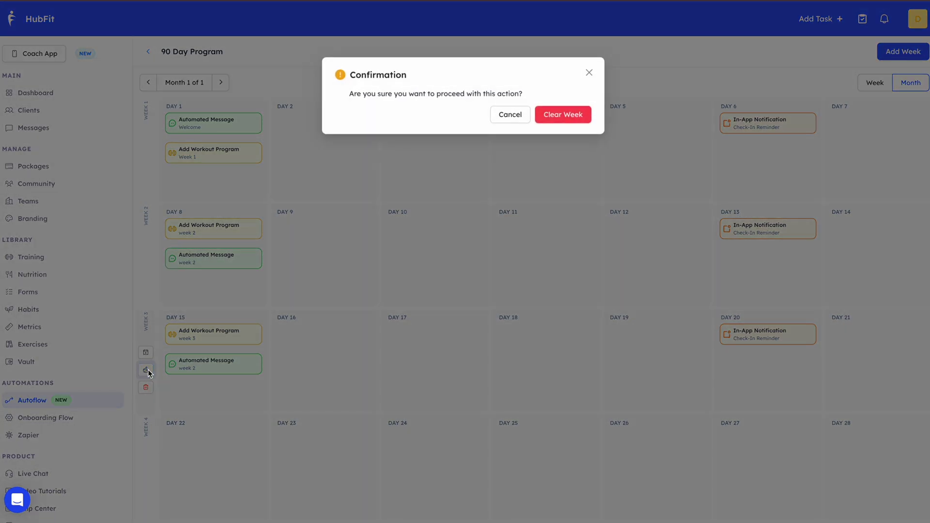
{"action": "left_click", "coordinate": [510, 116]}
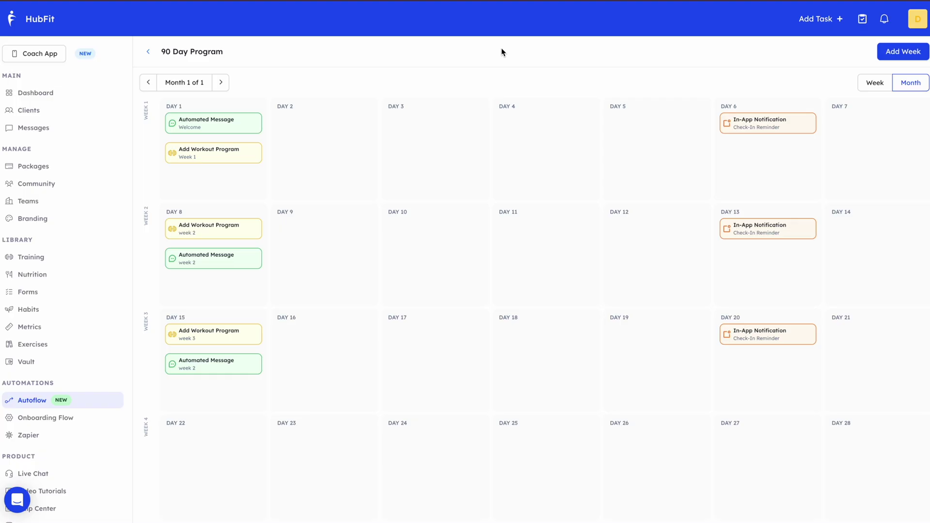
{"action": "left_click", "coordinate": [102, 403]}
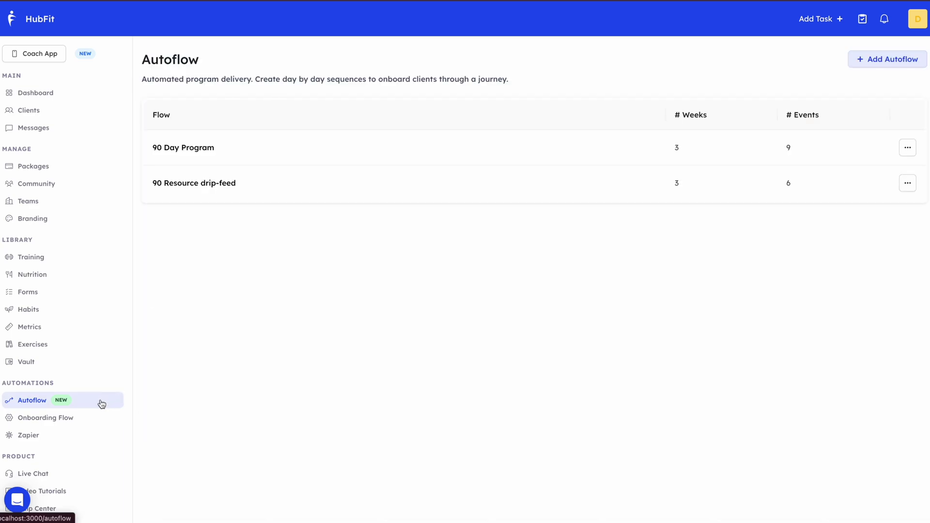
Review the 90 Resource drip-feed flow, then open the demo client's profile from Clients.
{"action": "left_click", "coordinate": [291, 192]}
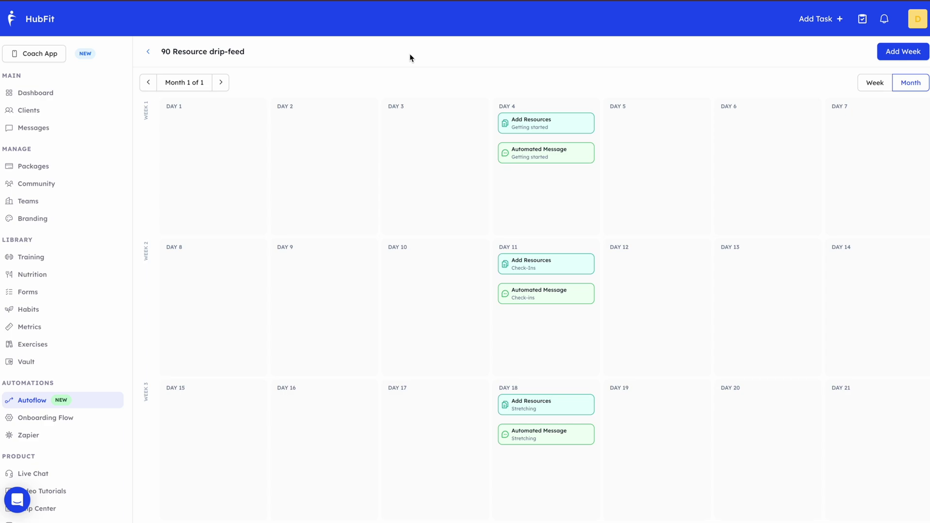
{"action": "left_click", "coordinate": [71, 112]}
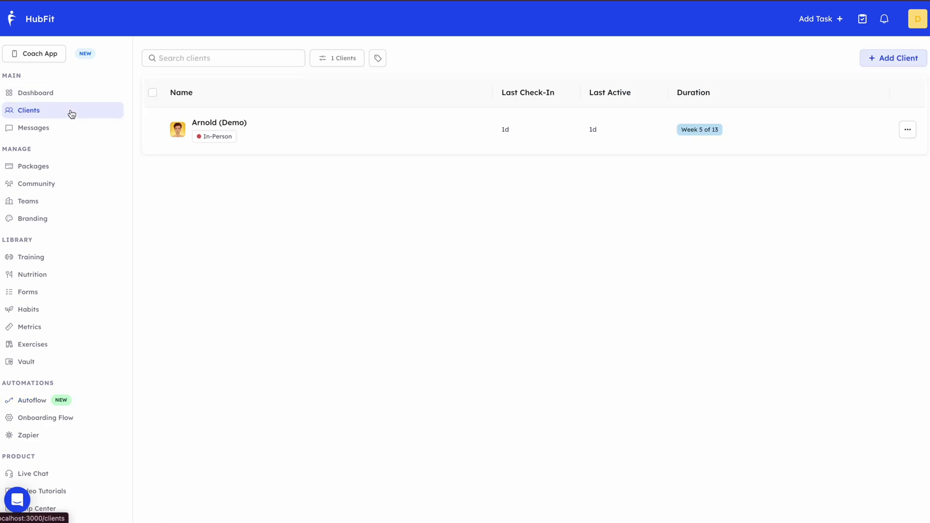
{"action": "left_click", "coordinate": [378, 135]}
Select the 90 Day Program and 90 Resource drip-feed flows from the client's Autoflow Library.
{"action": "left_click", "coordinate": [573, 73]}
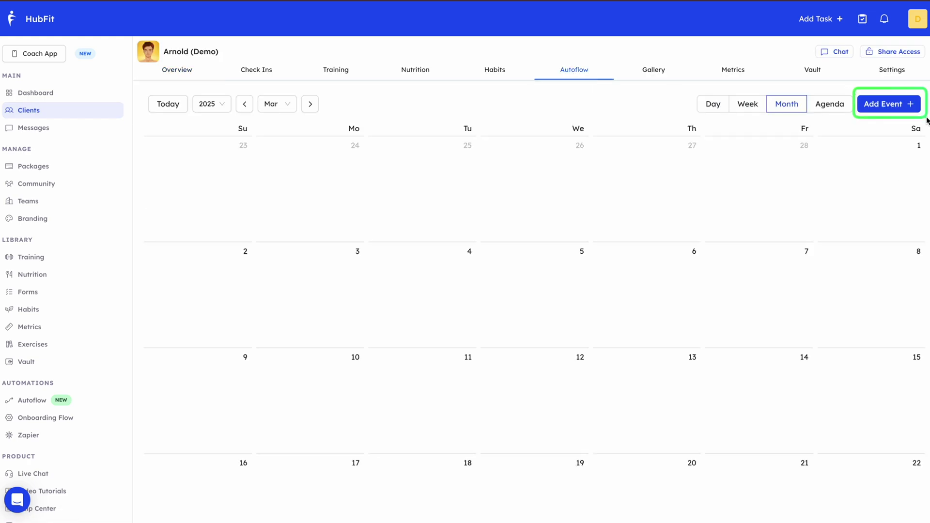
{"action": "left_click", "coordinate": [904, 111]}
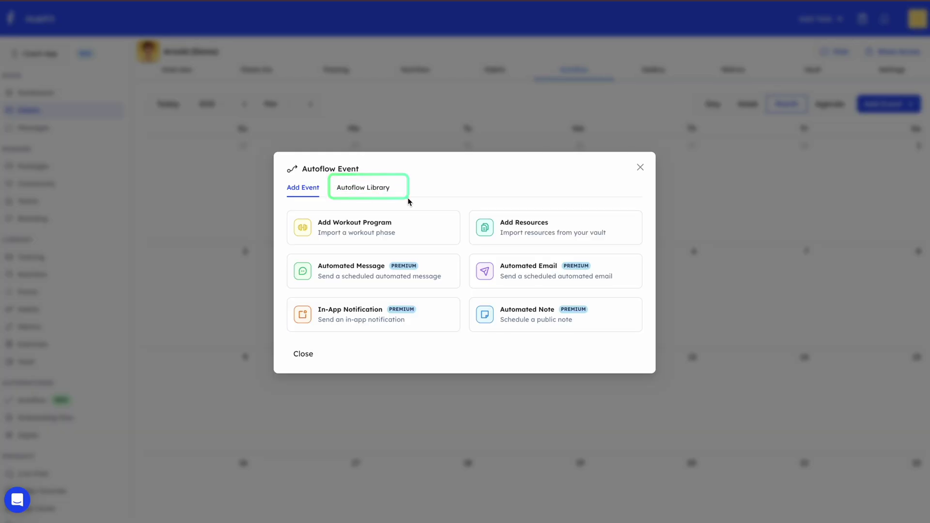
{"action": "left_click", "coordinate": [369, 190]}
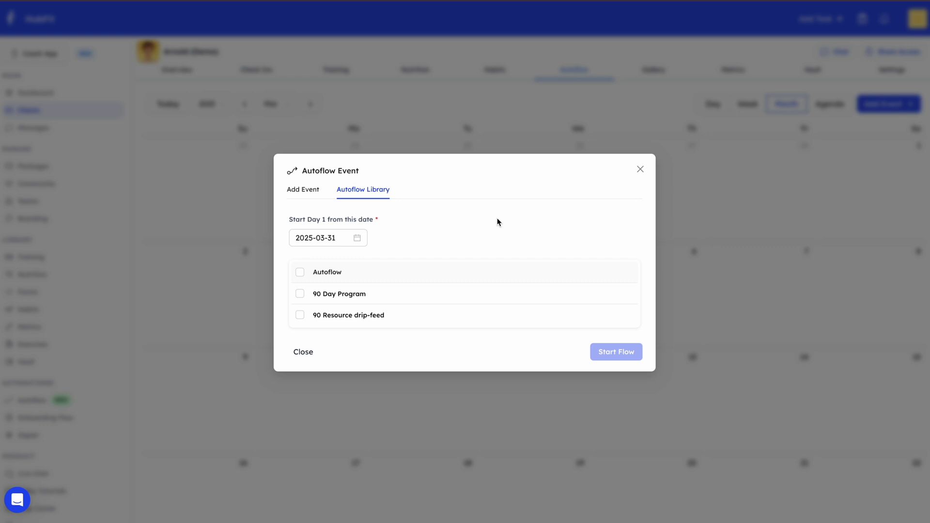
{"action": "left_click", "coordinate": [388, 298]}
{"action": "left_click", "coordinate": [402, 318]}
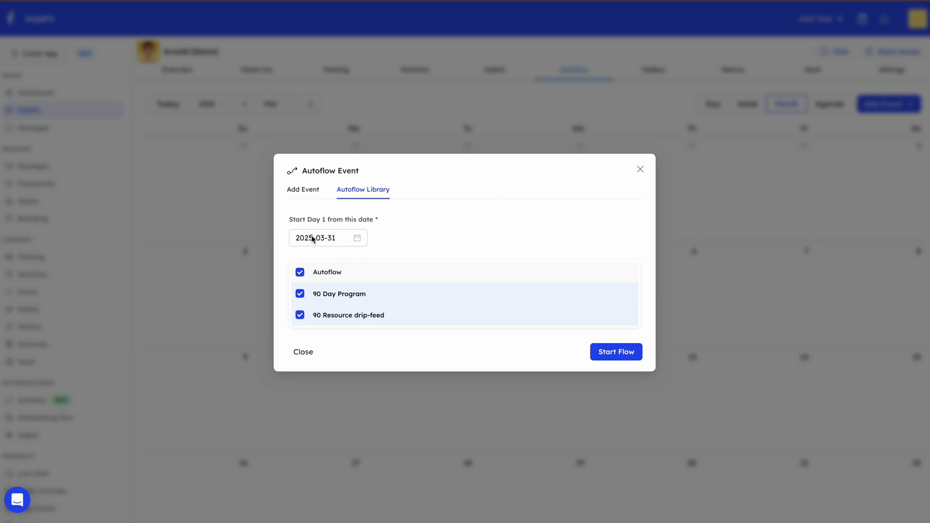
Start both flows from 2025-04-01 and view April's scheduled events.
{"action": "left_click_drag", "start_coordinate": [280, 209], "coordinate": [364, 228]}
{"action": "key", "text": "Tab"}
{"action": "left_click", "coordinate": [424, 262]}
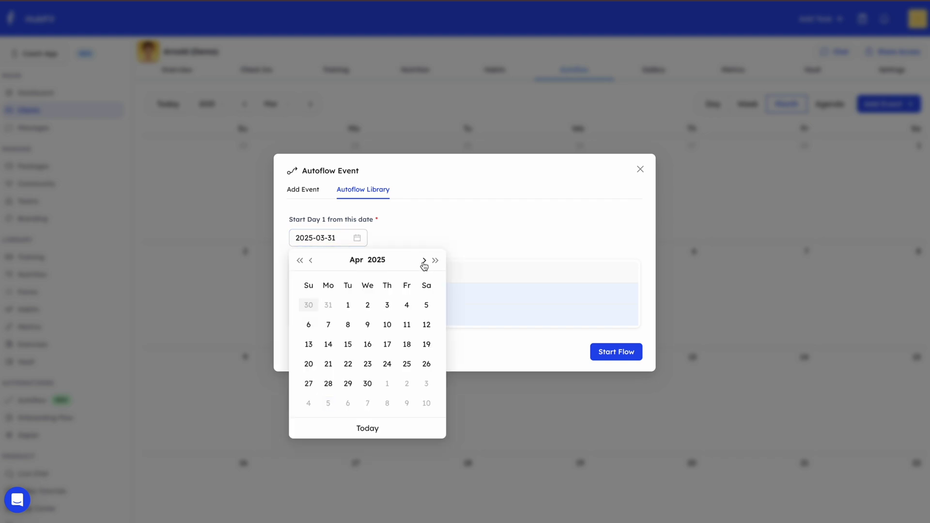
{"action": "left_click", "coordinate": [350, 306]}
{"action": "left_click", "coordinate": [614, 361]}
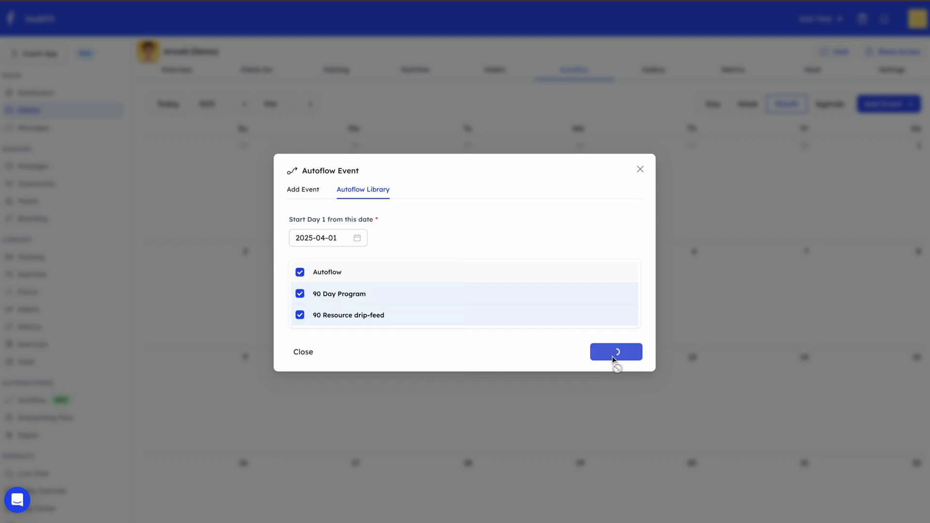
{"action": "left_click", "coordinate": [310, 105]}
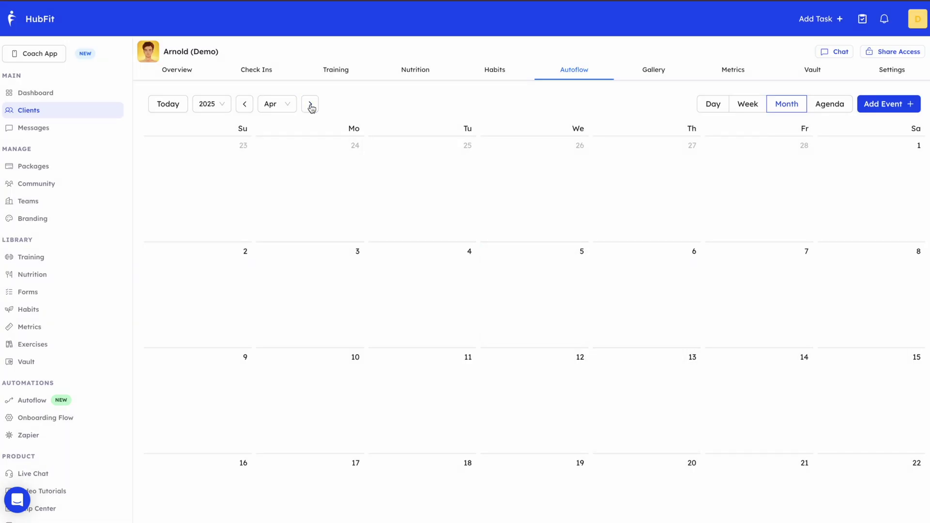